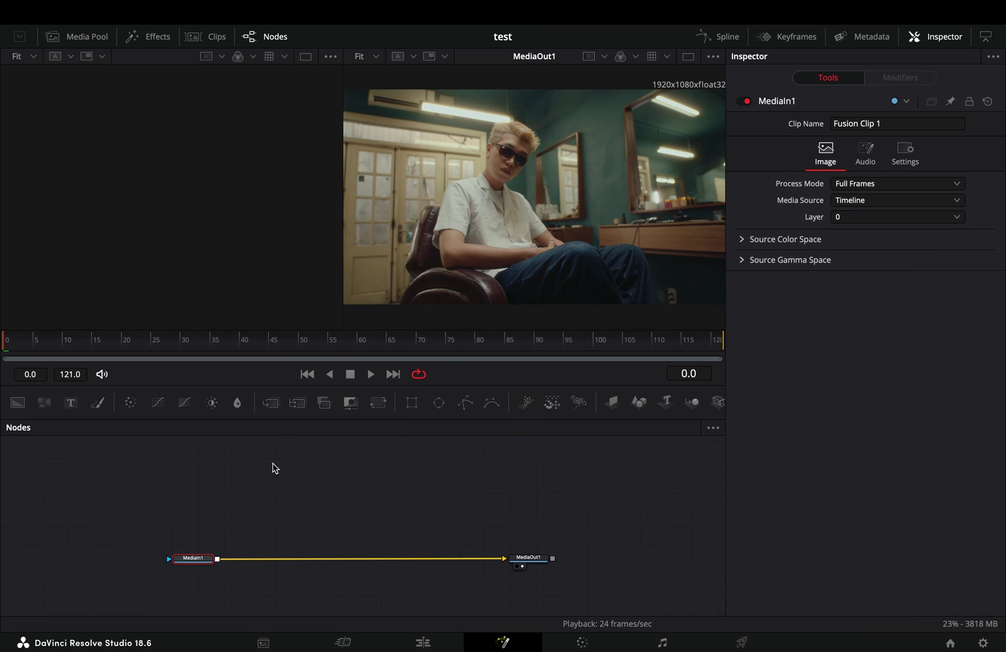
Insert a Displace node on the link between MediaIn1 and MediaOut1
{"action": "key", "text": "shift+space"}
{"action": "type", "text": "displa"}
{"action": "key", "text": "Return"}
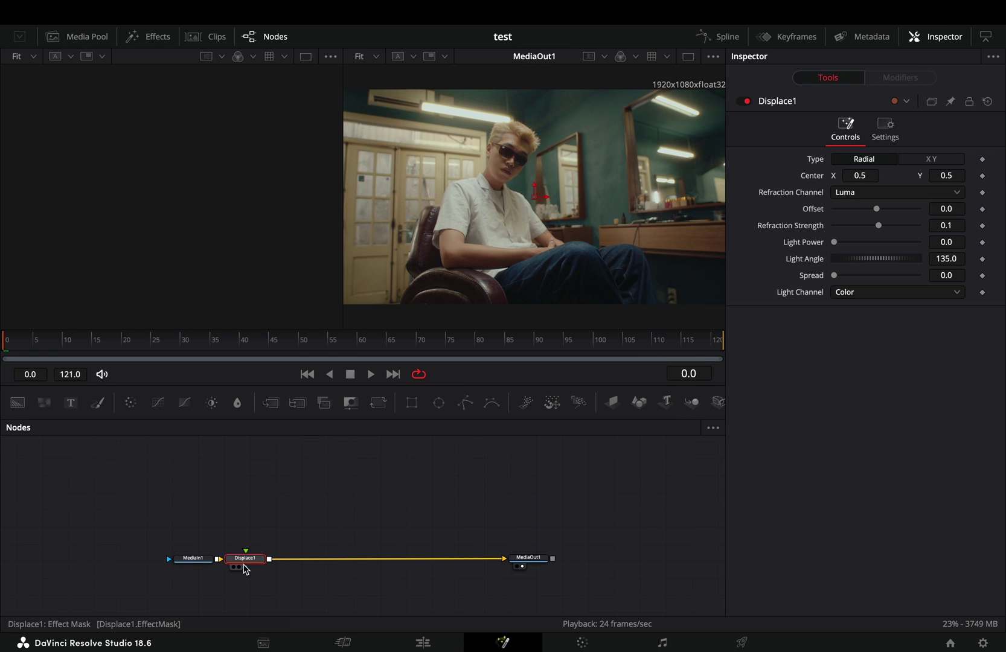
{"action": "left_click_drag", "start_coordinate": [243, 558], "coordinate": [346, 559]}
Add a Background node and set its colour to white
{"action": "left_click_drag", "start_coordinate": [17, 403], "coordinate": [207, 490]}
{"action": "left_click", "coordinate": [871, 238]}
{"action": "left_click", "coordinate": [800, 362]}
{"action": "left_click", "coordinate": [774, 532]}
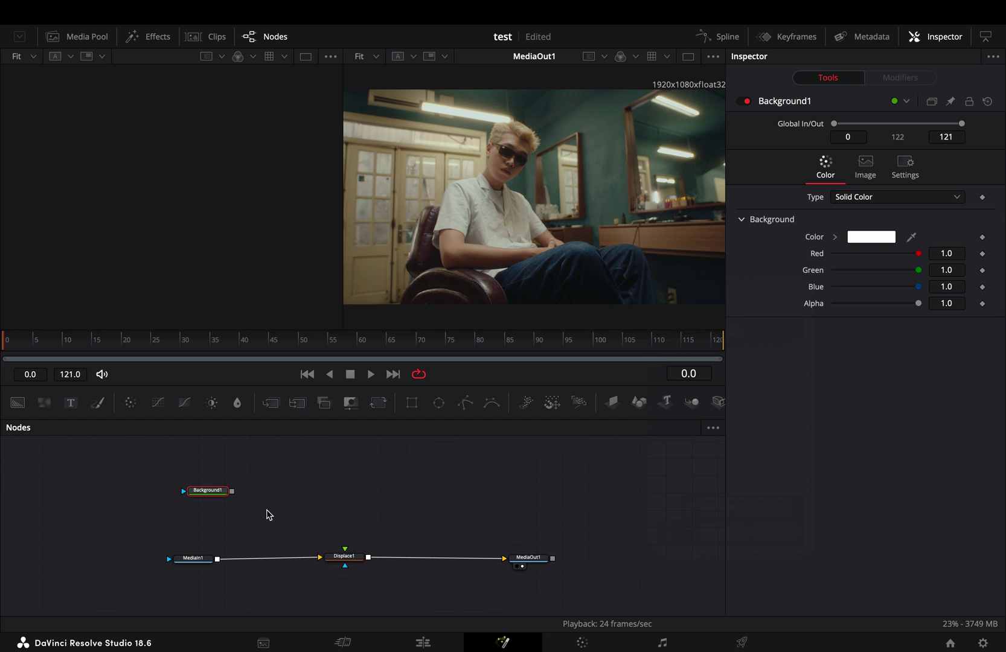
Trace a hollow Polygon mask around the man's legs and head, border width 0.025
{"action": "left_click", "coordinate": [464, 412]}
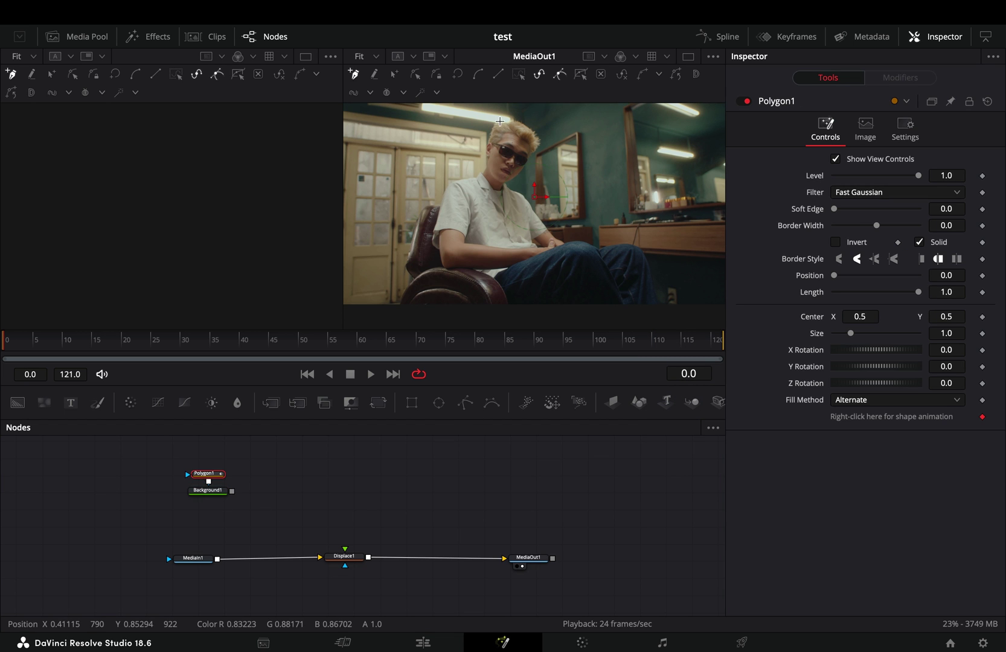
{"action": "left_click", "coordinate": [664, 309]}
{"action": "left_click", "coordinate": [634, 245]}
{"action": "left_click", "coordinate": [601, 244]}
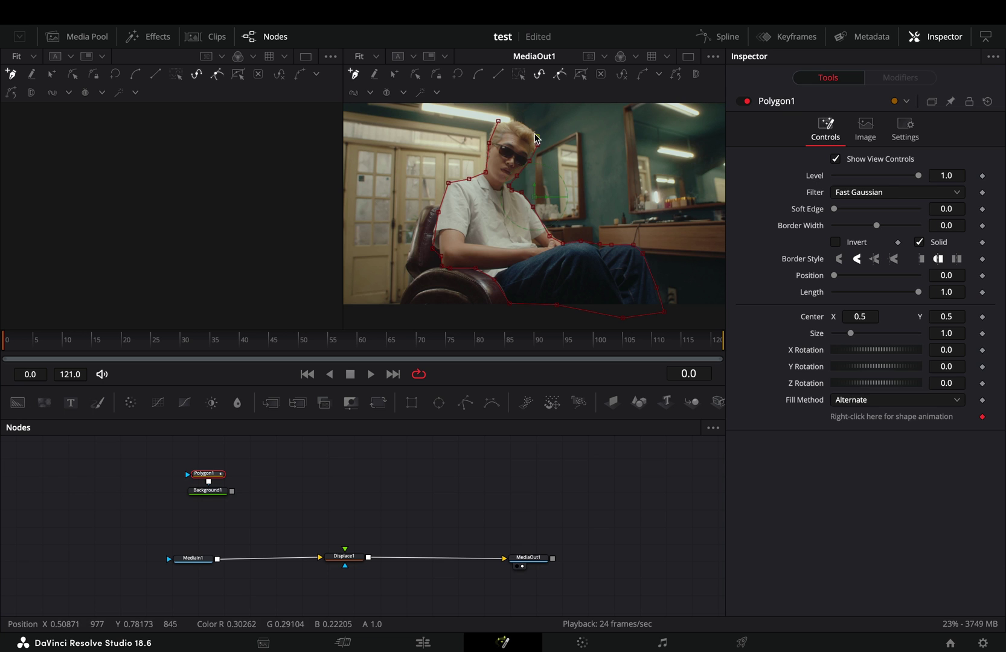
{"action": "left_click", "coordinate": [537, 142]}
{"action": "left_click", "coordinate": [524, 124]}
{"action": "left_click", "coordinate": [508, 118]}
{"action": "left_click", "coordinate": [498, 120]}
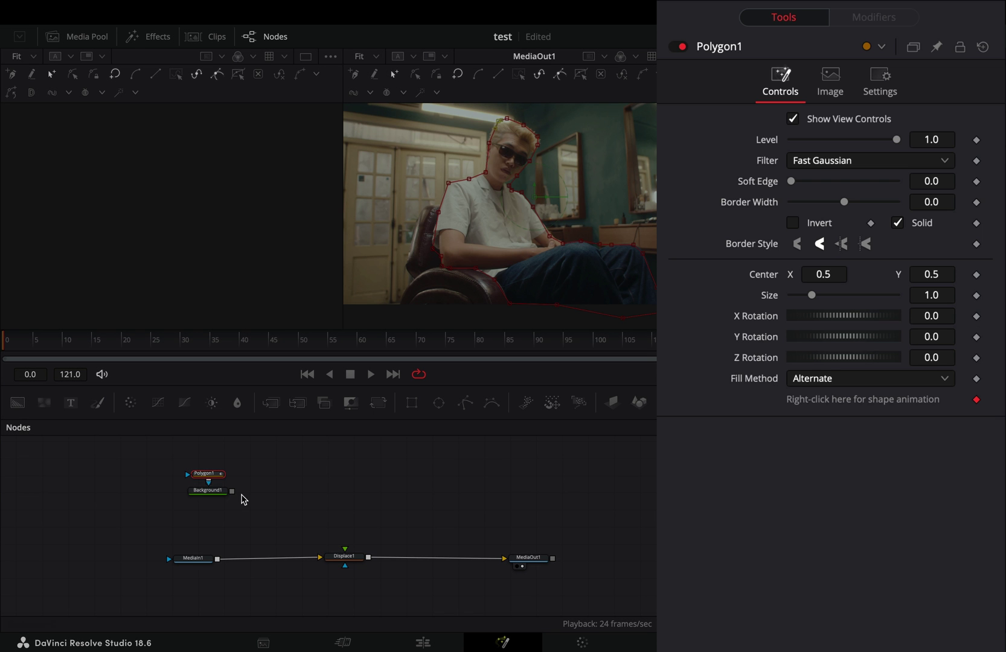
{"action": "left_click", "coordinate": [898, 224]}
{"action": "left_click_drag", "start_coordinate": [845, 205], "coordinate": [809, 189]}
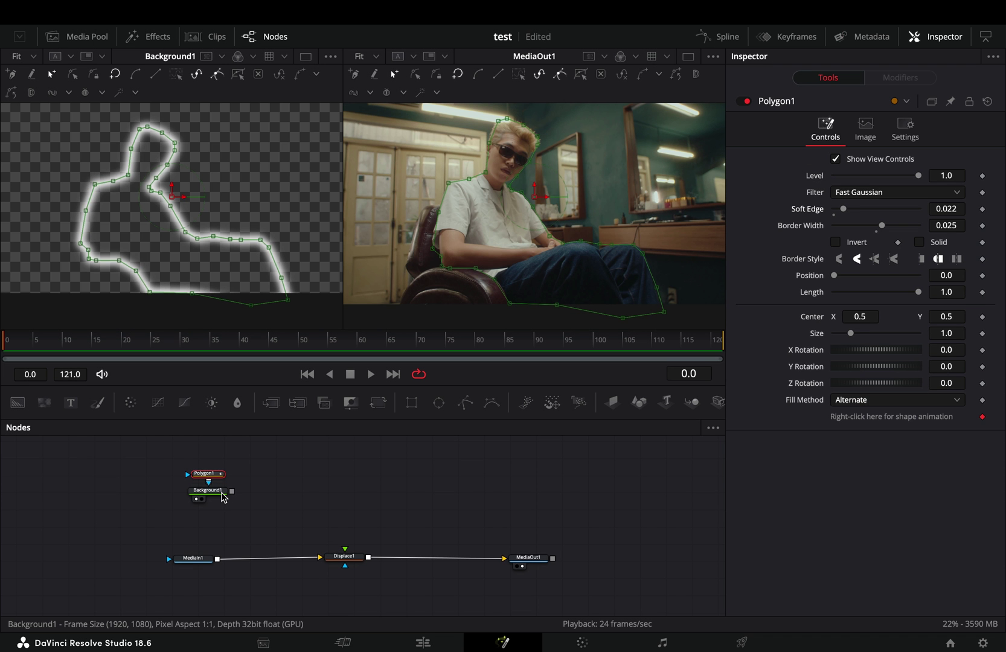
Route Background1 into Displace1's distortion input through a new Transform1 node
{"action": "left_click", "coordinate": [223, 495]}
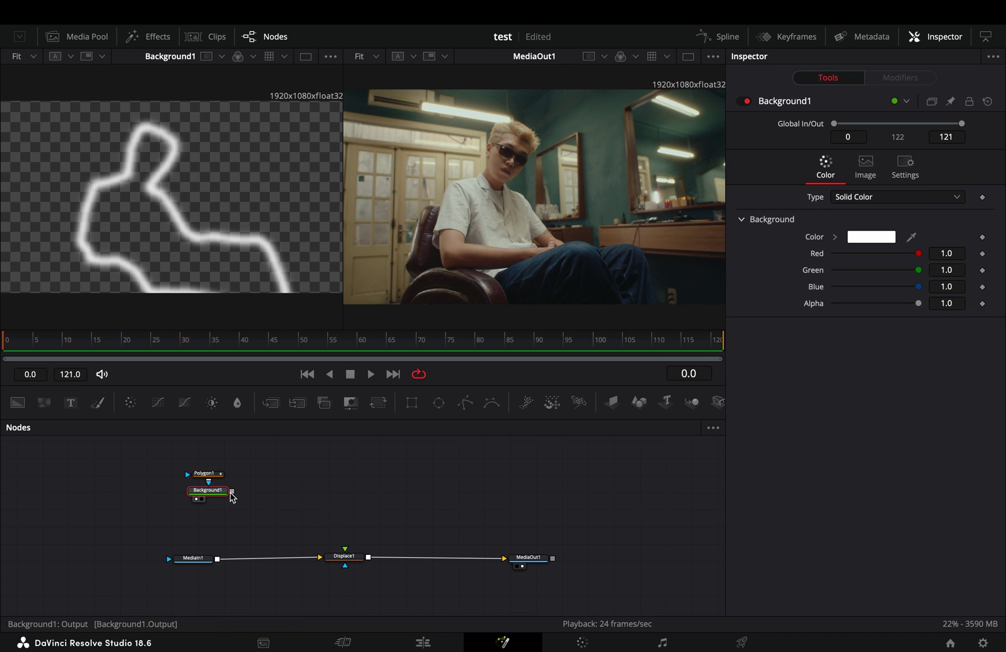
{"action": "left_click_drag", "start_coordinate": [375, 525], "coordinate": [345, 550]}
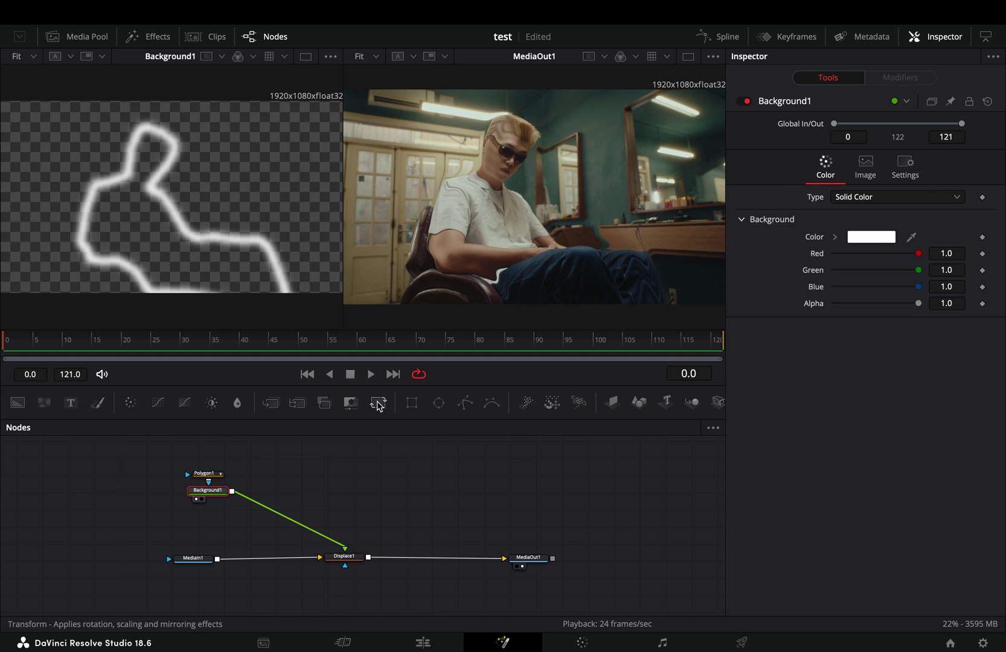
{"action": "left_click", "coordinate": [271, 402]}
{"action": "left_click_drag", "start_coordinate": [259, 490], "coordinate": [334, 496]}
Move Transform1's pivot to about 0.406, 0.385 and test scaling the outline
{"action": "mouse_move", "coordinate": [823, 138]}
{"action": "left_mouse_down"}
{"action": "mouse_move", "coordinate": [827, 157]}
{"action": "mouse_move", "coordinate": [880, 162]}
{"action": "left_mouse_up"}
{"action": "left_click_drag", "start_coordinate": [932, 159], "coordinate": [940, 190]}
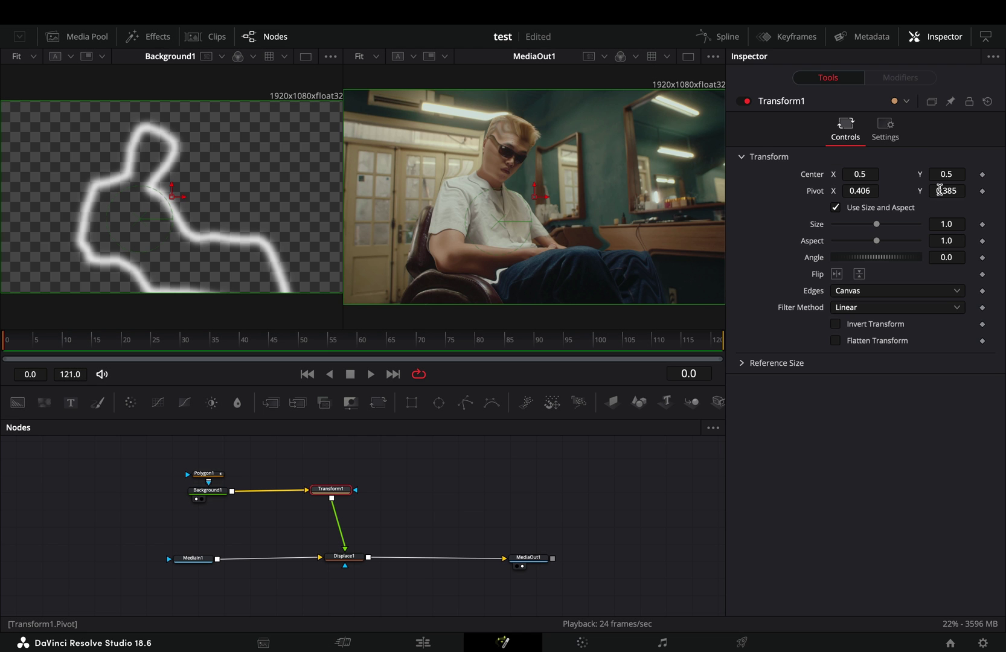
{"action": "mouse_move", "coordinate": [879, 228]}
{"action": "left_mouse_down"}
{"action": "mouse_move", "coordinate": [898, 226]}
{"action": "mouse_move", "coordinate": [871, 225]}
{"action": "mouse_move", "coordinate": [935, 231]}
{"action": "mouse_move", "coordinate": [881, 229]}
{"action": "left_mouse_up"}
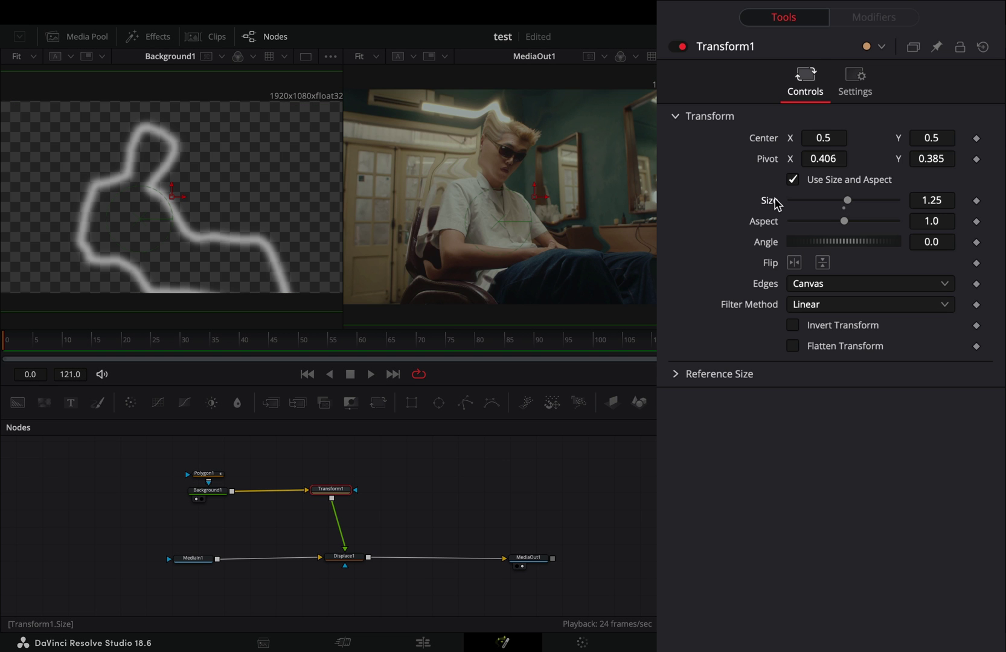
Reset Transform1's Size to 1 and drive it with an Anim Curves modifier
{"action": "double_click", "coordinate": [776, 203]}
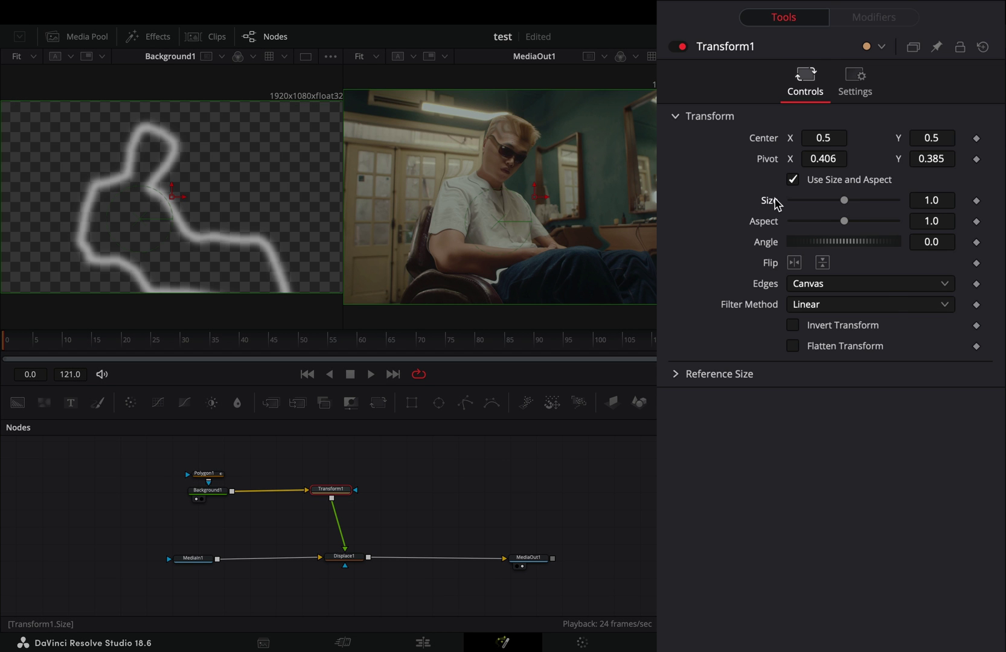
{"action": "right_click", "coordinate": [776, 203]}
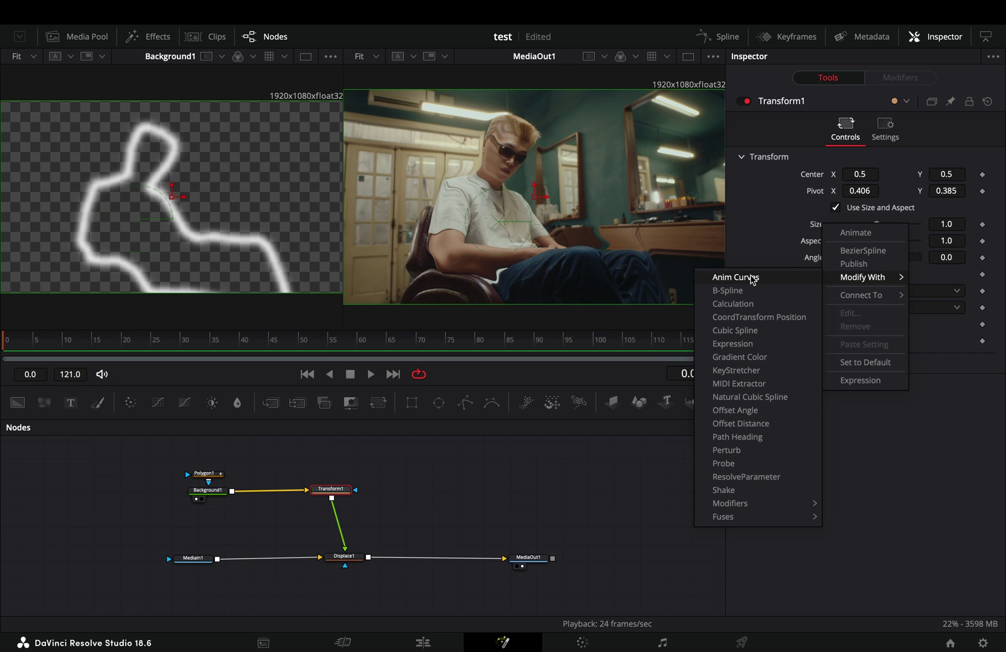
{"action": "left_click", "coordinate": [751, 281]}
{"action": "left_click", "coordinate": [871, 21]}
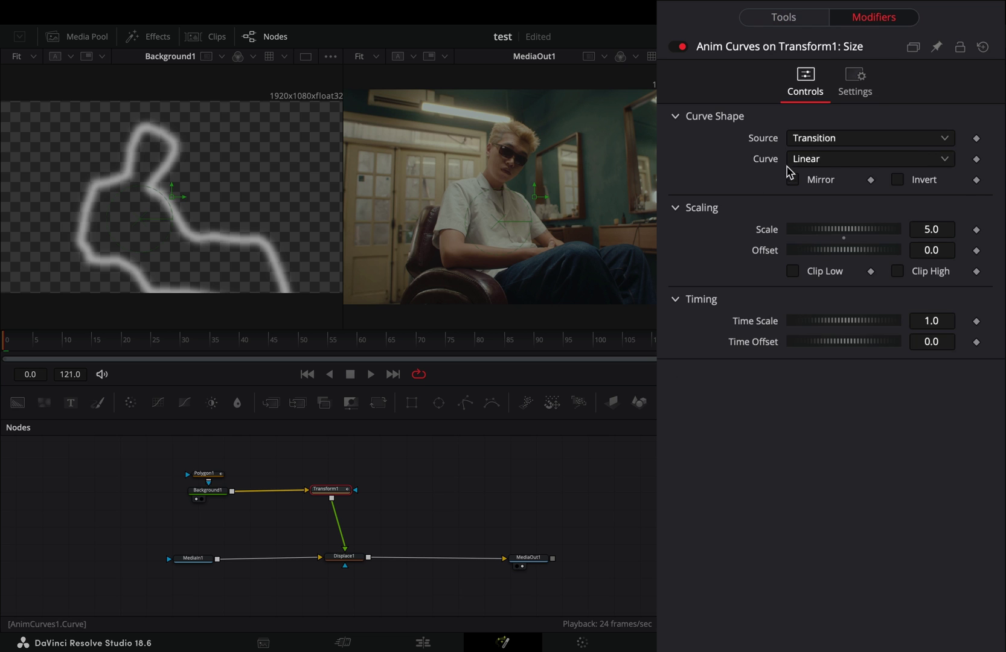
Set the Anim Curves to Duration source, Easing type, Expo in and Sine out
{"action": "left_click", "coordinate": [810, 139]}
{"action": "left_click", "coordinate": [816, 160]}
{"action": "left_click", "coordinate": [821, 160]}
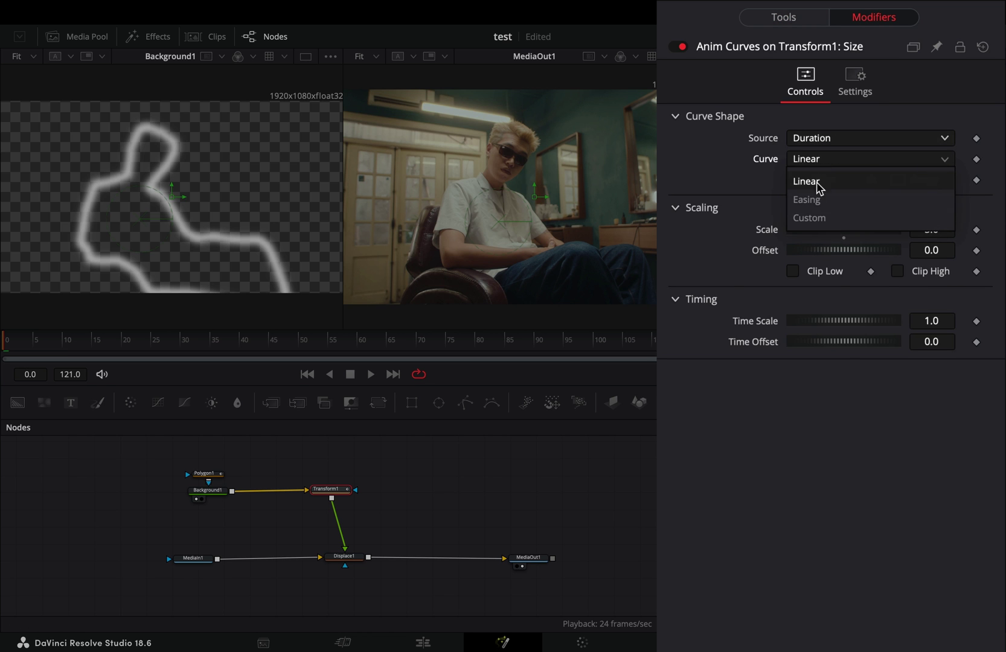
{"action": "left_click", "coordinate": [816, 198]}
{"action": "left_click", "coordinate": [821, 182]}
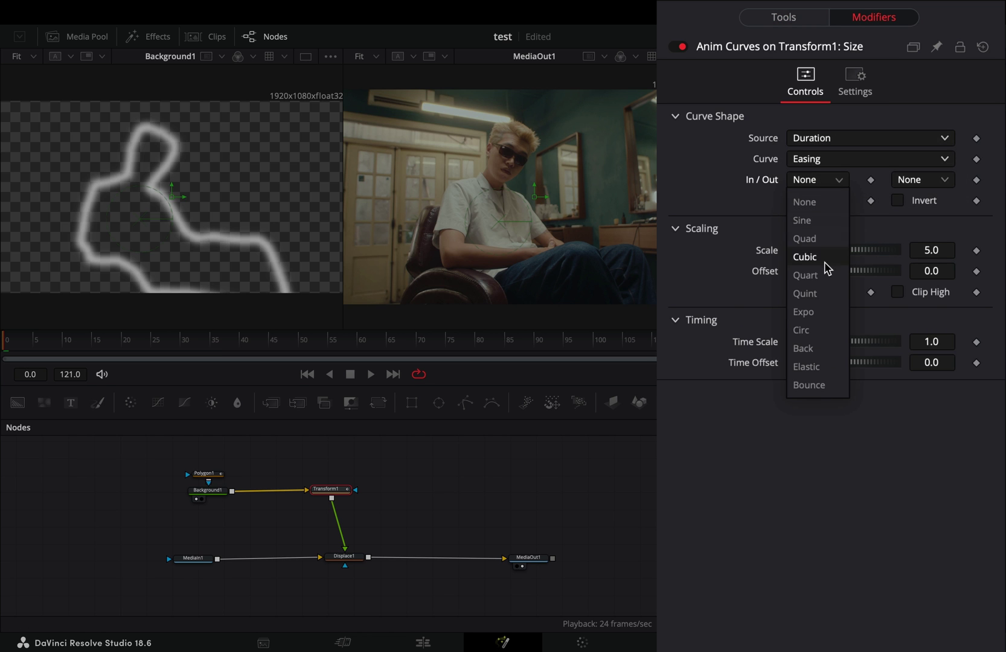
{"action": "left_click", "coordinate": [815, 312]}
{"action": "left_click", "coordinate": [940, 180]}
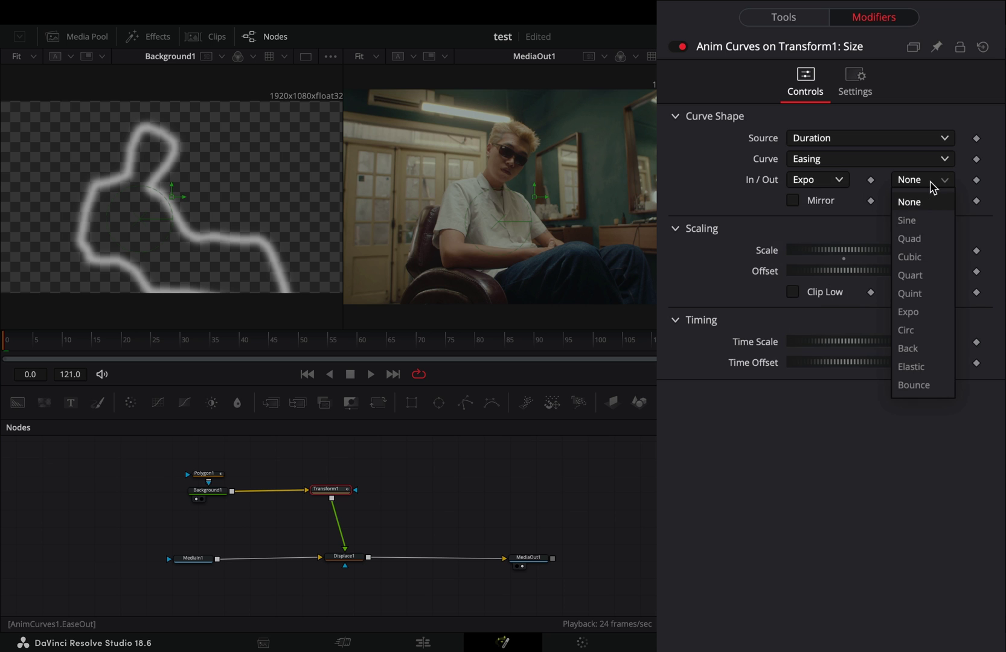
{"action": "left_click", "coordinate": [925, 218]}
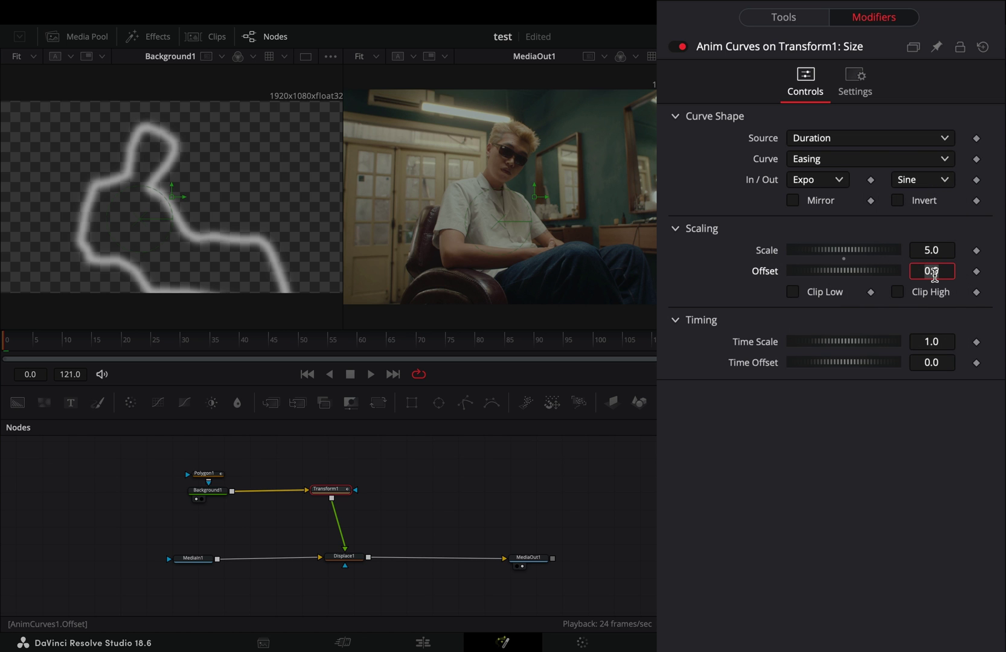
{"action": "type", "text": "1"}
Give the curve offset 1 and scale 8, then preview an earlier frame
{"action": "key", "text": "Tab"}
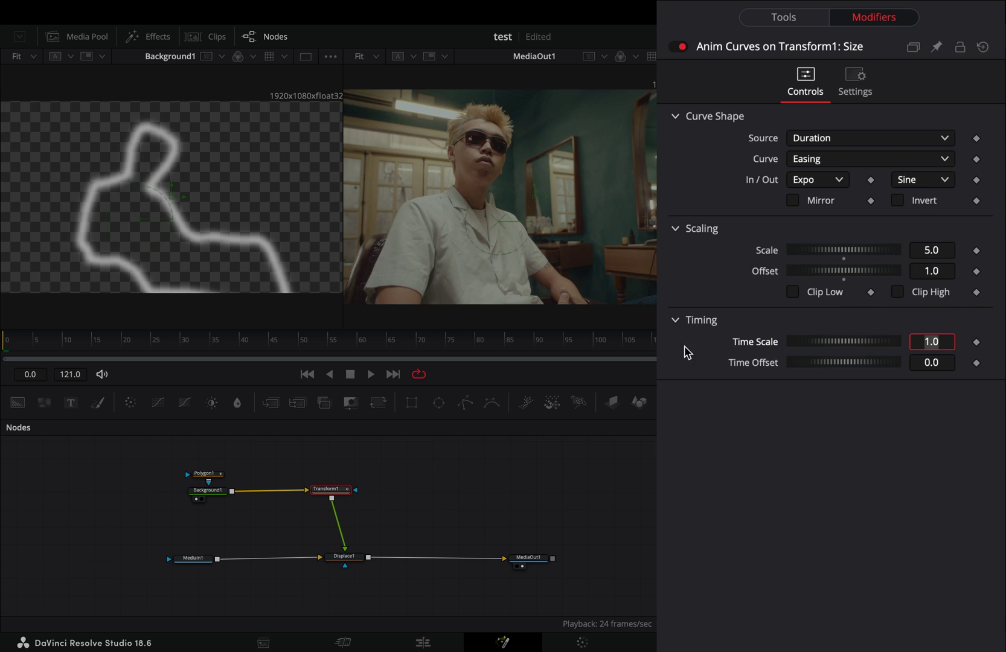
{"action": "left_click", "coordinate": [947, 249]}
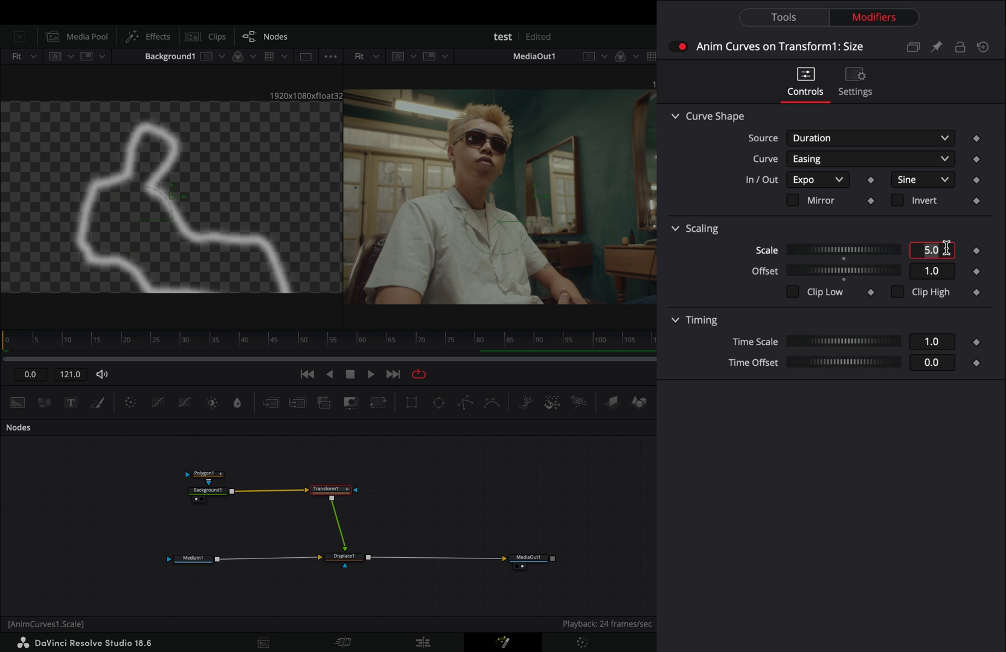
{"action": "type", "text": "8"}
{"action": "key", "text": "Tab"}
{"action": "left_click_drag", "start_coordinate": [707, 352], "coordinate": [144, 362]}
Keyframe Displace1's Refraction Strength at 0, then 0.57 and 0.44 on later frames
{"action": "left_click", "coordinate": [343, 561]}
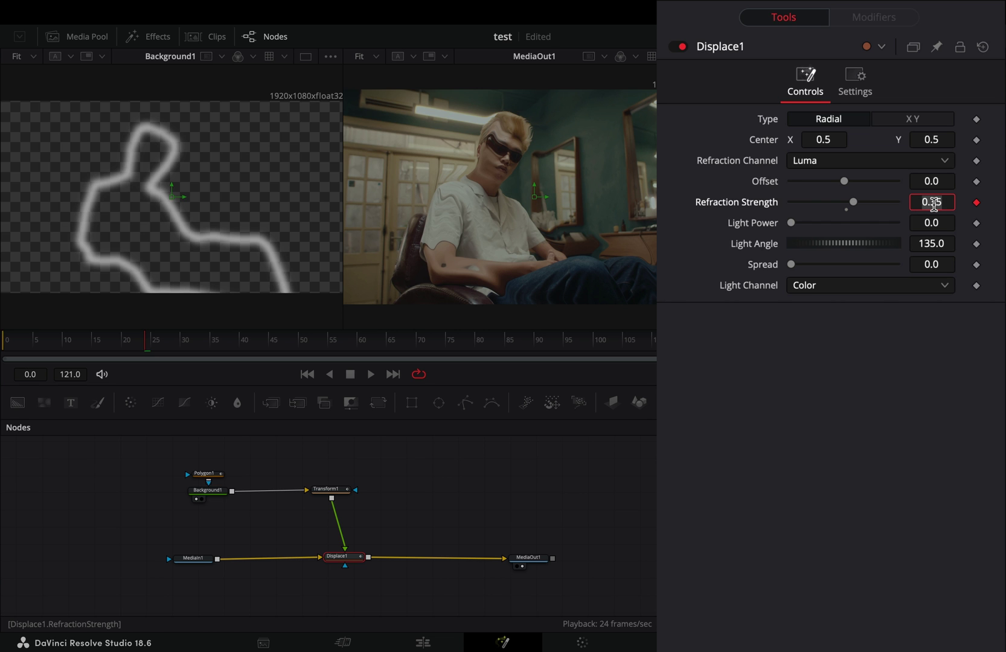
{"action": "key", "text": "Tab"}
{"action": "key", "text": "Right"}
{"action": "key", "text": "Right"}
{"action": "key", "text": "Right"}
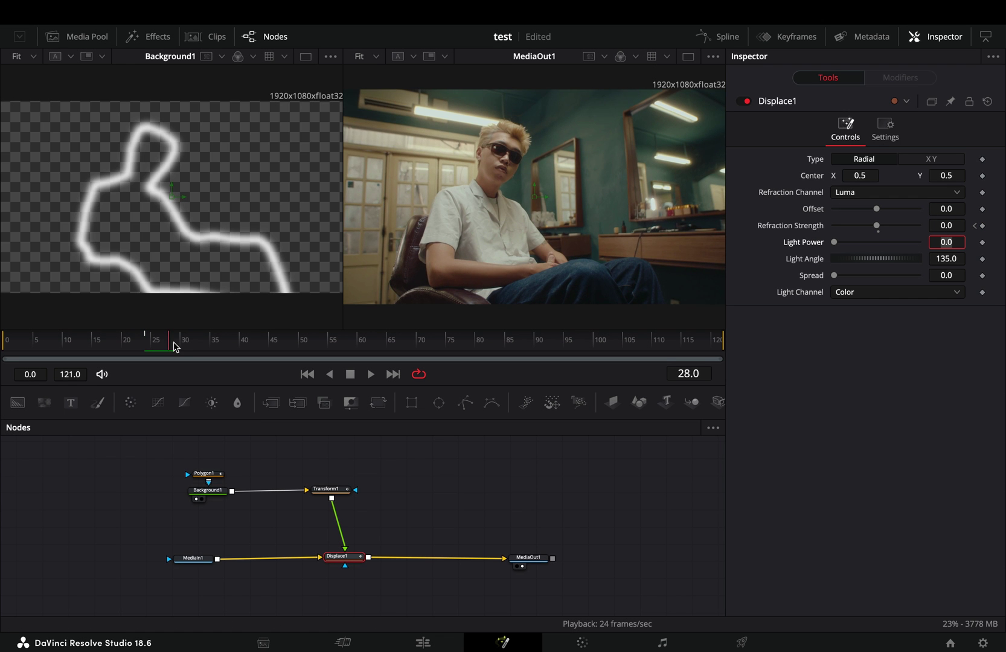
{"action": "key", "text": "Right"}
{"action": "left_click_drag", "start_coordinate": [878, 228], "coordinate": [890, 229]}
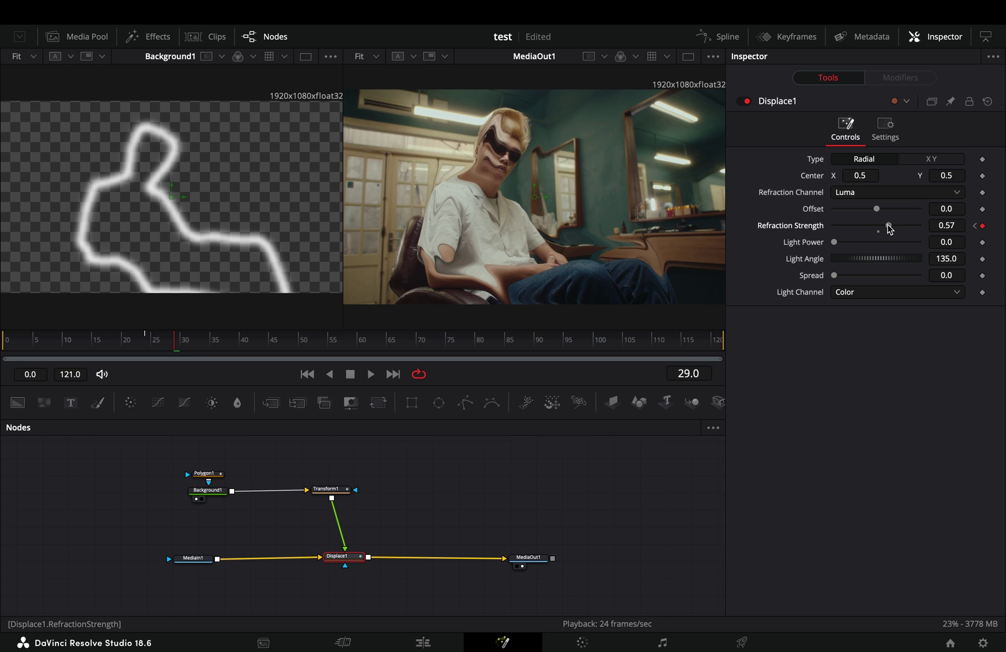
{"action": "mouse_move", "coordinate": [177, 348]}
{"action": "left_mouse_down"}
{"action": "mouse_move", "coordinate": [270, 339]}
{"action": "mouse_move", "coordinate": [147, 340]}
{"action": "mouse_move", "coordinate": [198, 340]}
{"action": "left_mouse_up"}
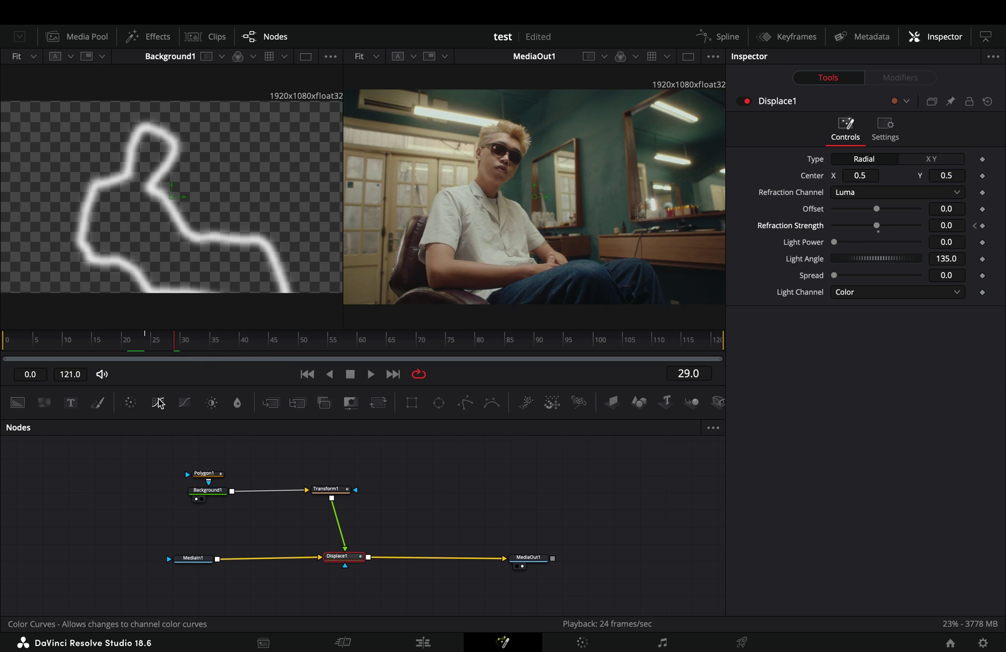
{"action": "left_click_drag", "start_coordinate": [876, 225], "coordinate": [886, 227]}
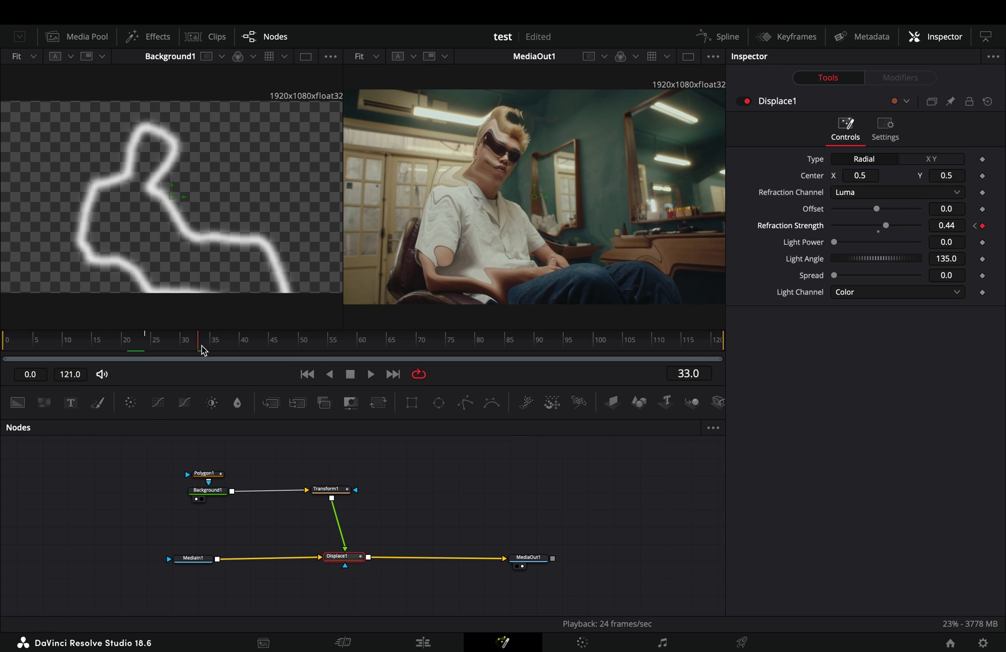
{"action": "mouse_move", "coordinate": [202, 351]}
{"action": "left_mouse_down"}
{"action": "mouse_move", "coordinate": [352, 359]}
{"action": "mouse_move", "coordinate": [633, 340]}
{"action": "left_mouse_up"}
Insert Glow1 after Displace1, set shine threshold near 0.52, and mask it with Transform1
{"action": "key", "text": "shift+space"}
{"action": "type", "text": "glow"}
{"action": "key", "text": "Return"}
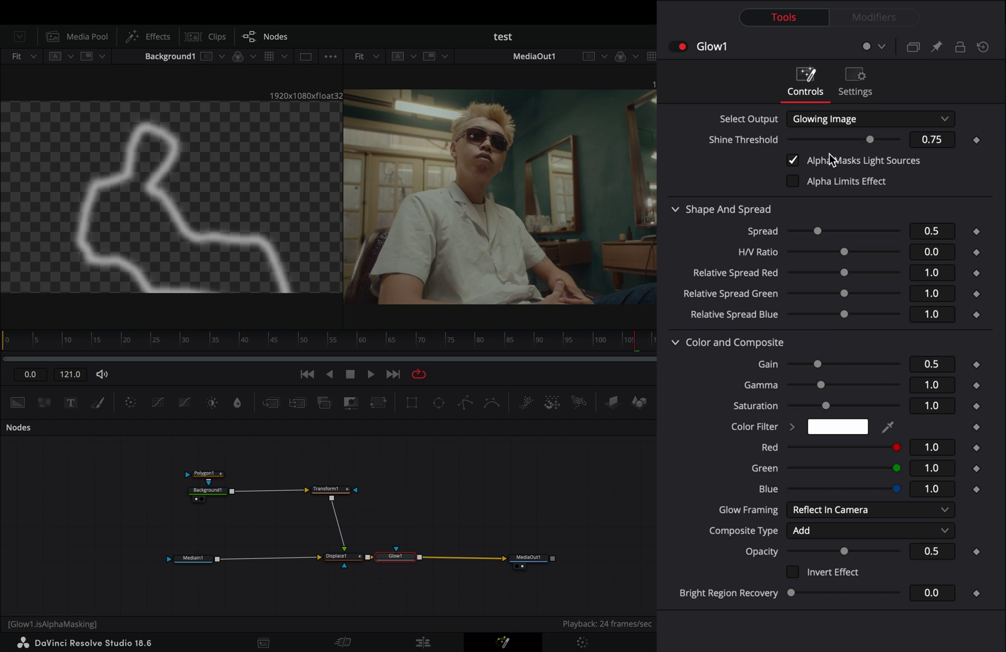
{"action": "mouse_move", "coordinate": [897, 176]}
{"action": "left_mouse_down"}
{"action": "mouse_move", "coordinate": [796, 176]}
{"action": "mouse_move", "coordinate": [868, 177]}
{"action": "left_mouse_up"}
{"action": "left_click_drag", "start_coordinate": [834, 142], "coordinate": [848, 143]}
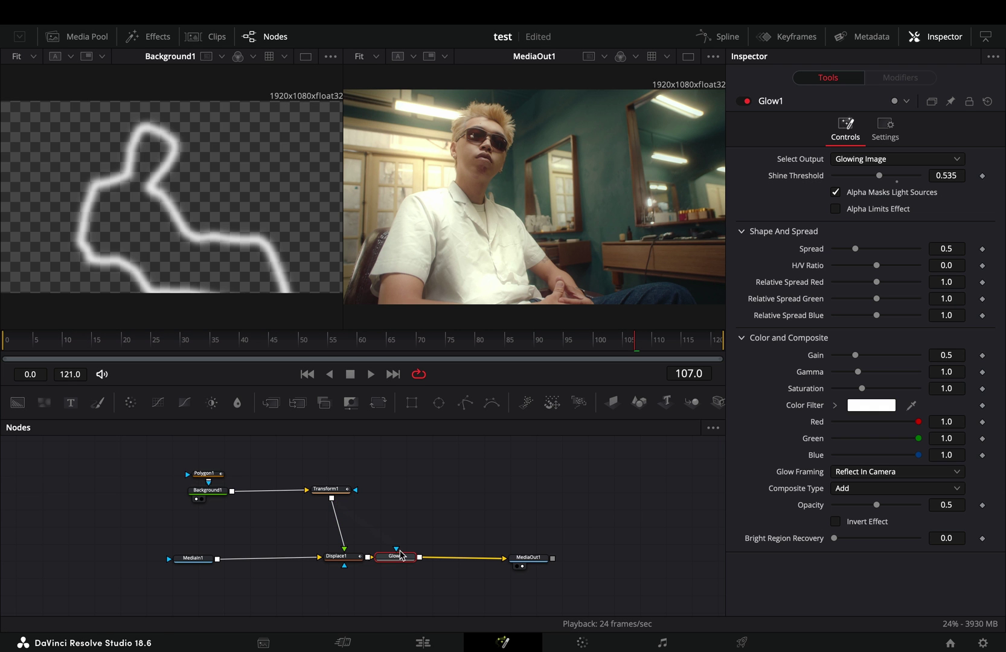
{"action": "left_click_drag", "start_coordinate": [330, 503], "coordinate": [396, 549]}
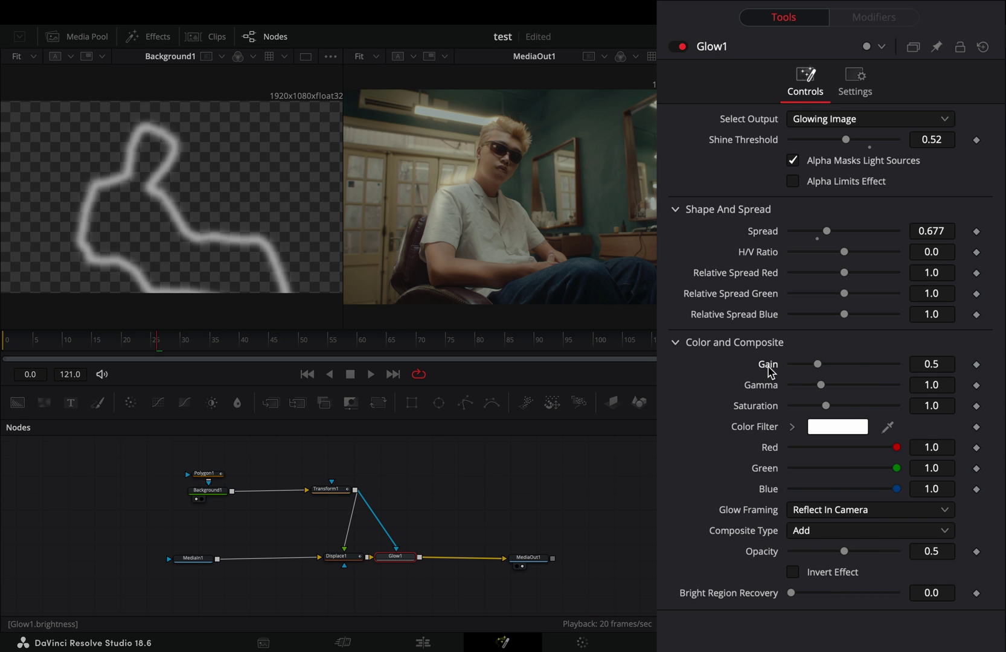
Link Glow1's Gain to Displace1's Refraction Strength through Connect To
{"action": "right_click", "coordinate": [769, 370]}
{"action": "mouse_move", "coordinate": [857, 430]}
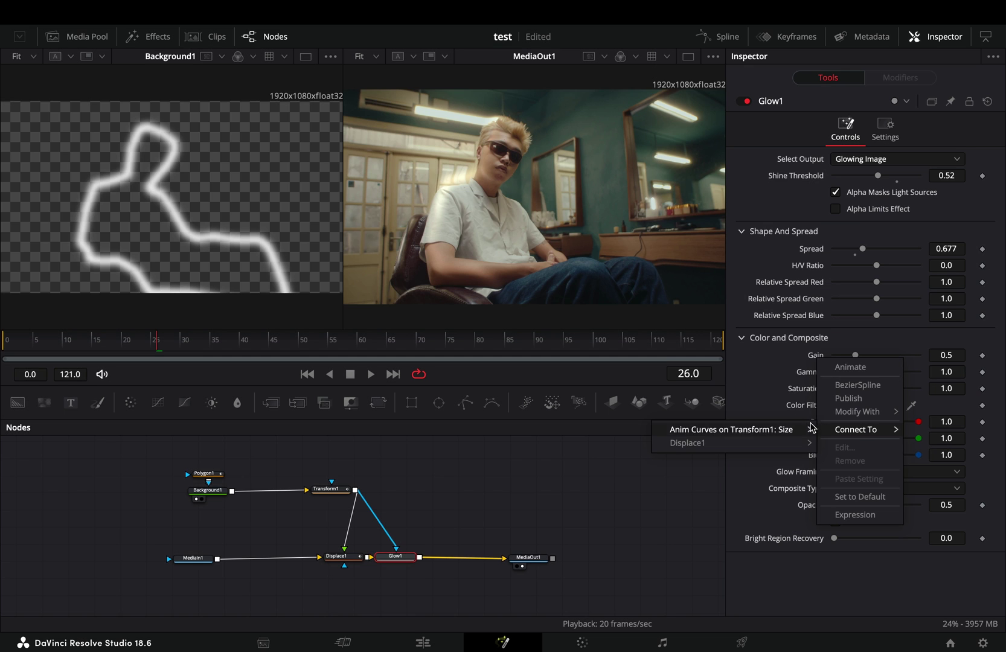
{"action": "left_click", "coordinate": [836, 444]}
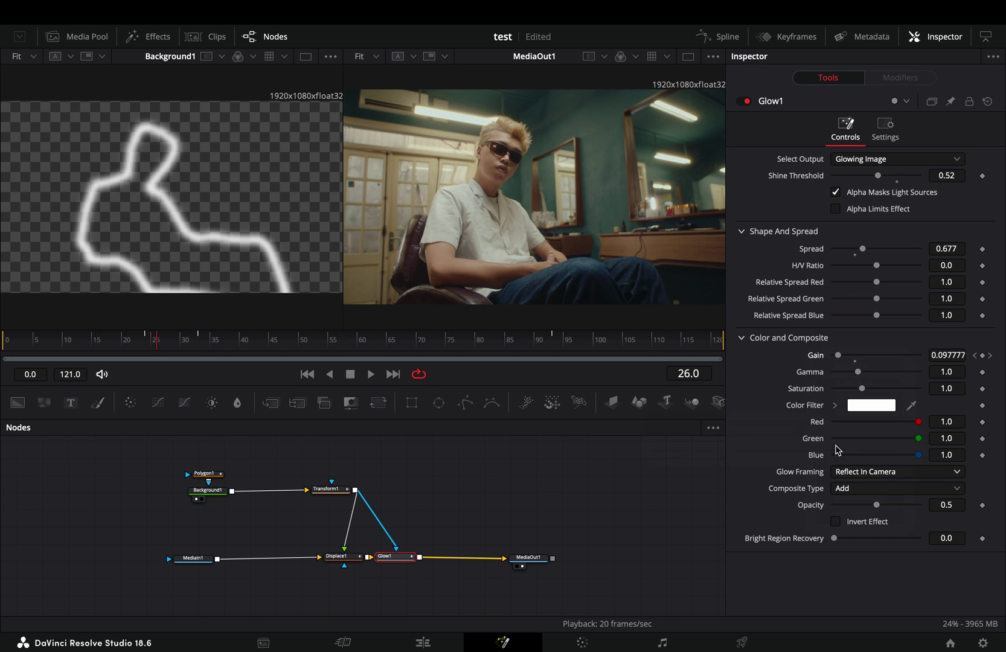